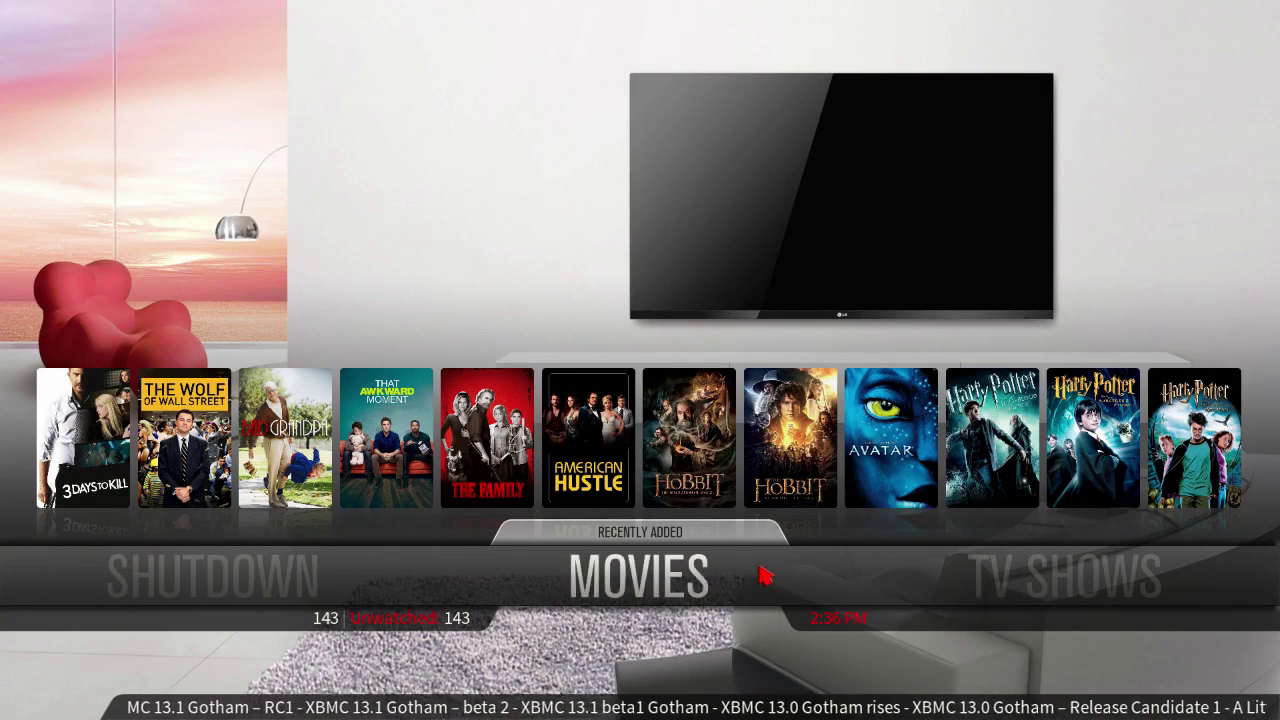
In Customize Main Menu, replace the first EMPTY slot with the ANIME.XSP video playlist.
mouse_move(790, 615)
scroll(877, 710, "down", 2)
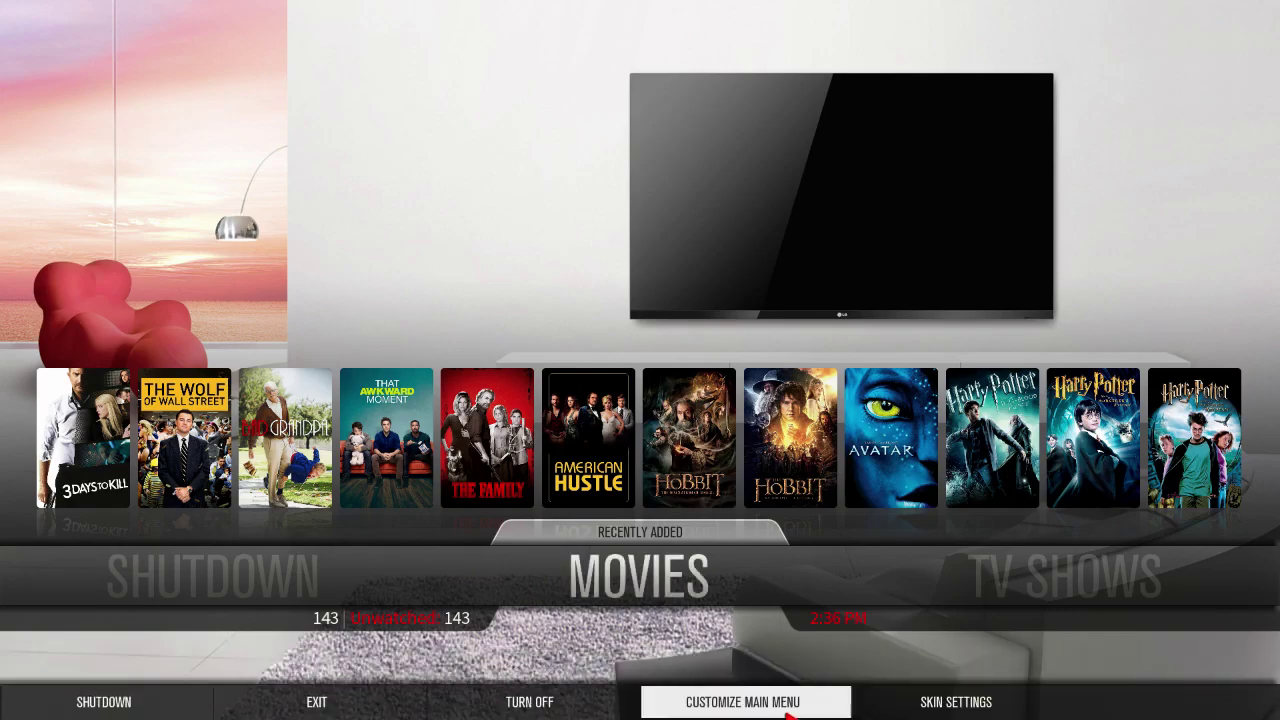
left_click(776, 708)
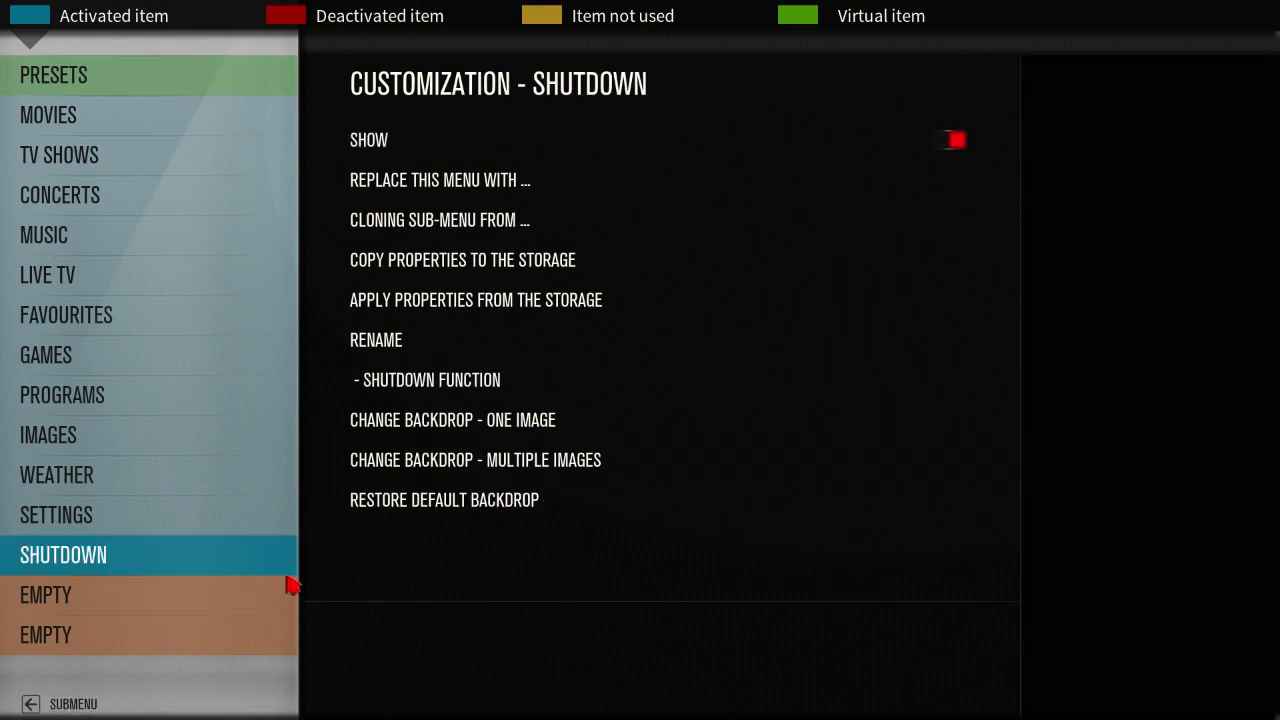
left_click(478, 182)
right_click(484, 168)
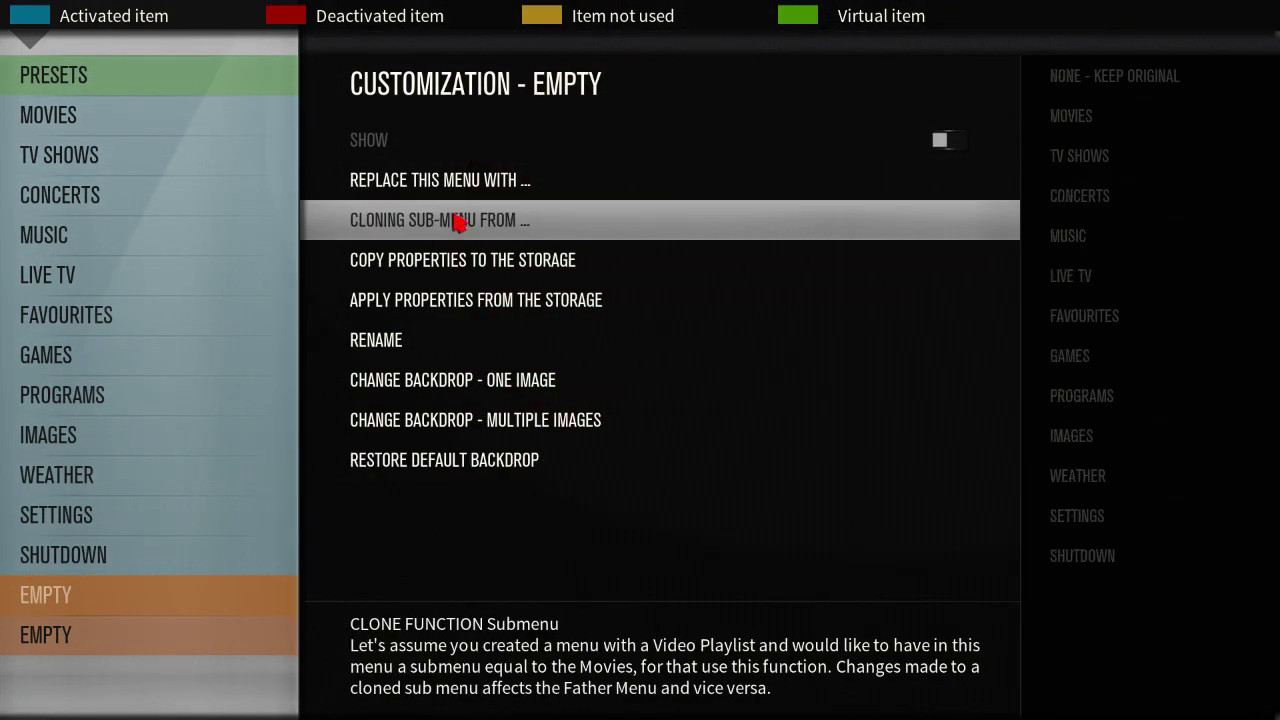
left_click(453, 185)
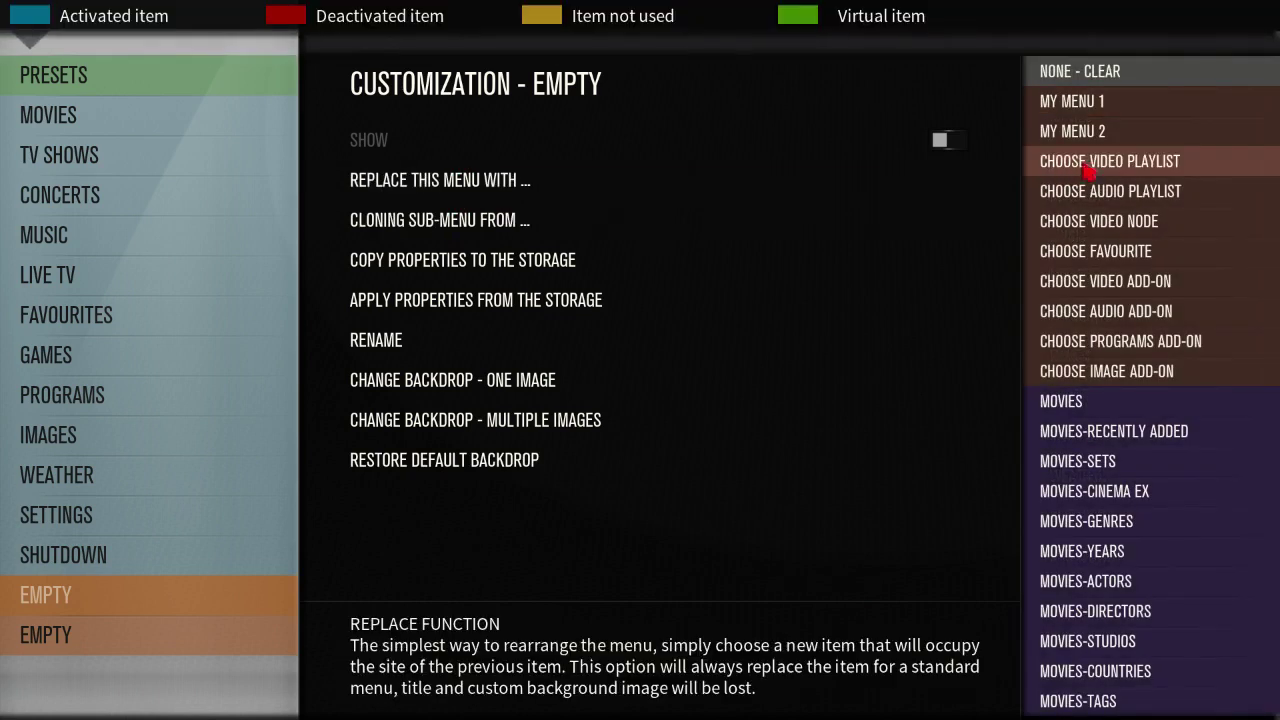
left_click(1080, 172)
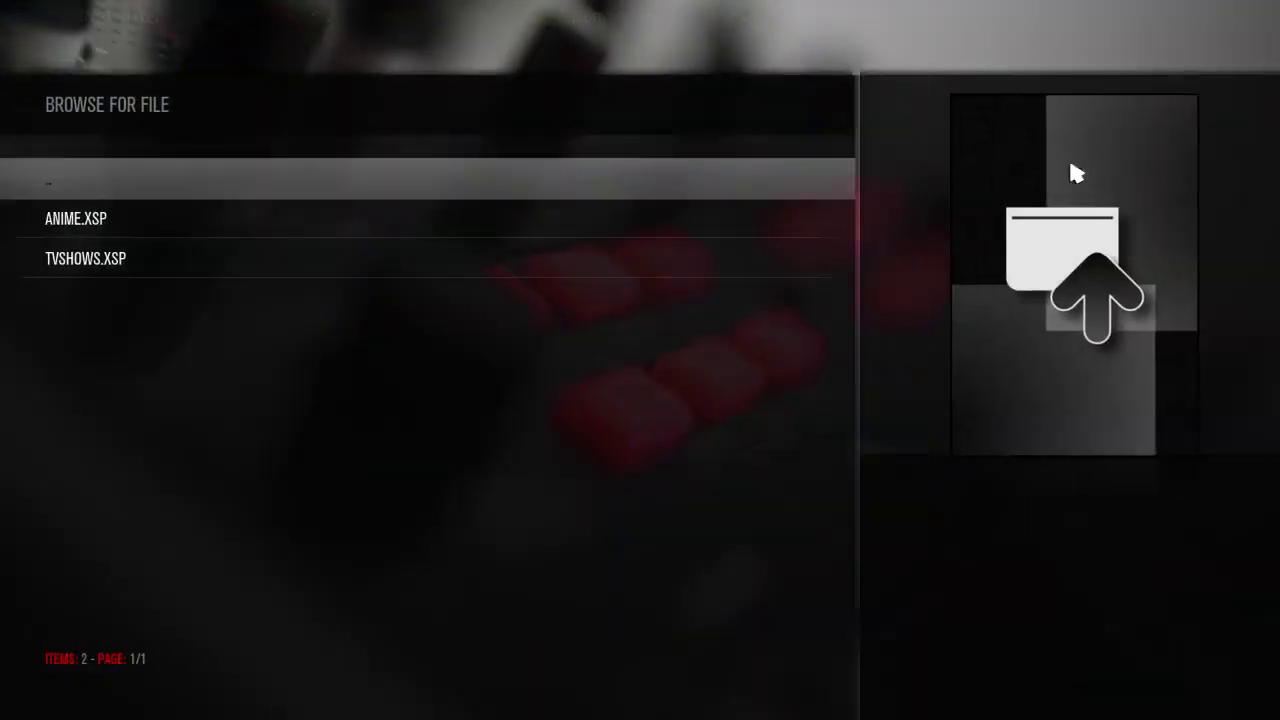
left_click(350, 231)
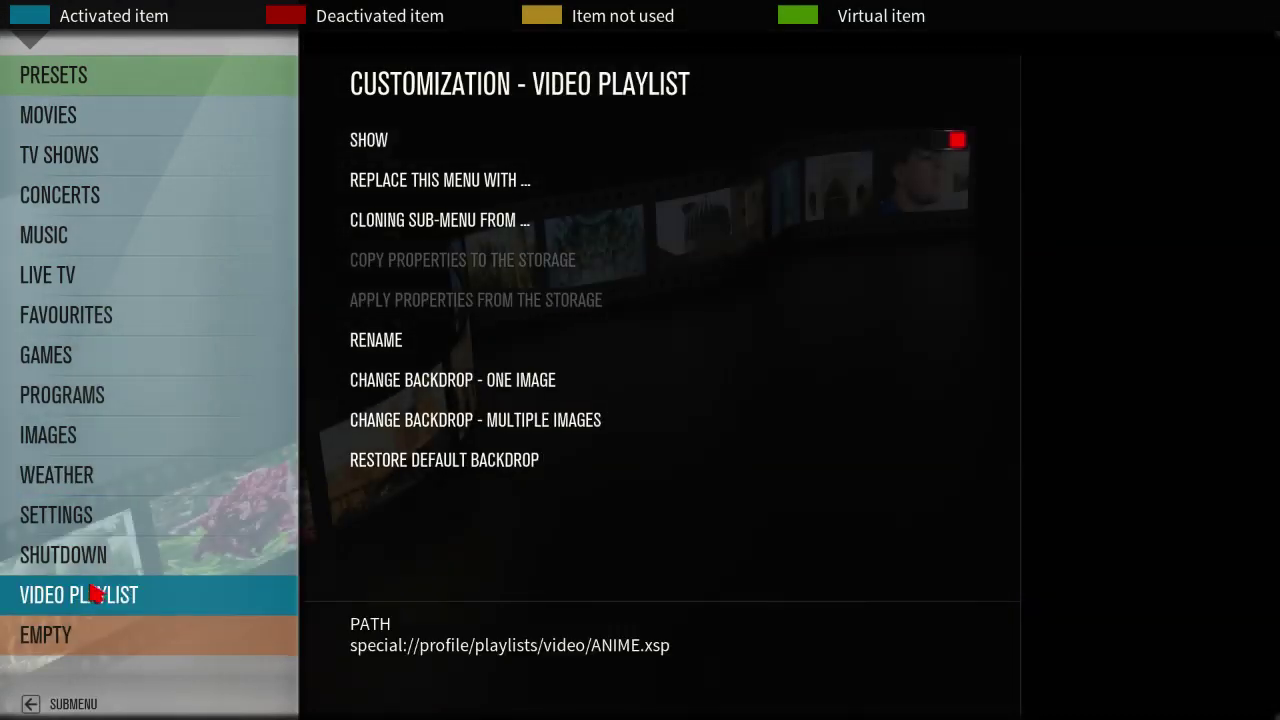
Rename the new playlist item to ANIME.
left_click(450, 342)
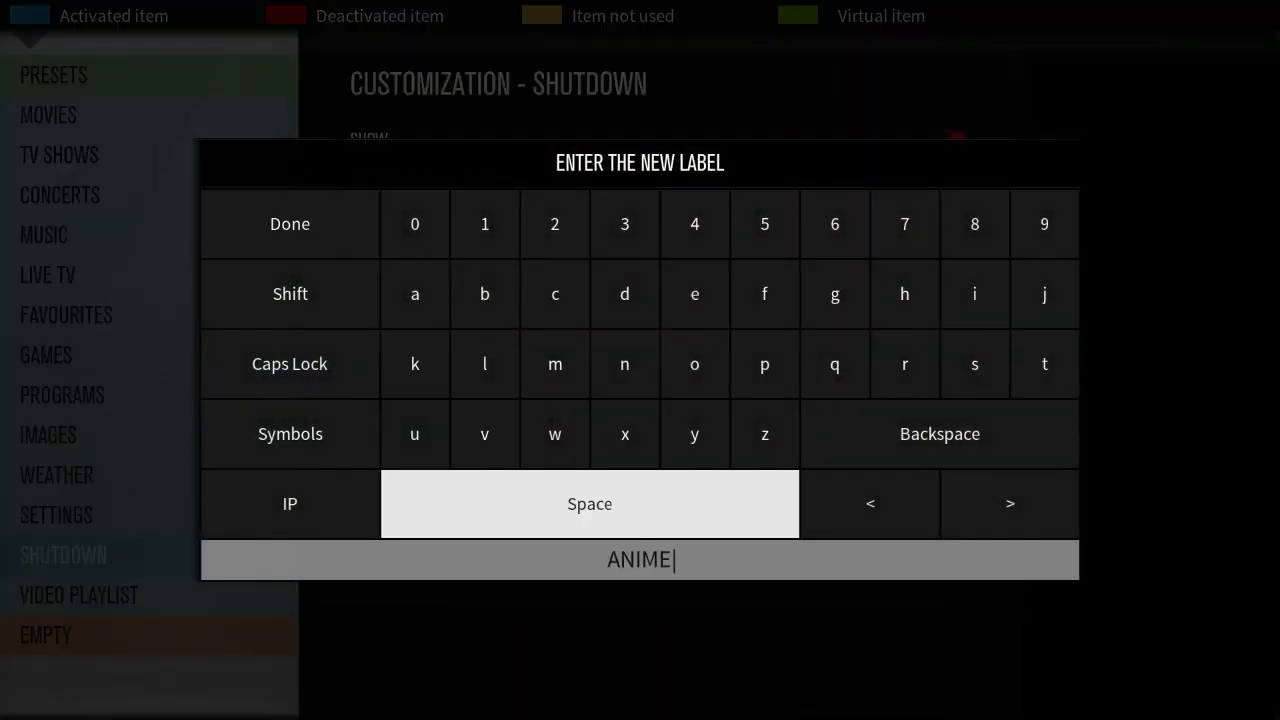
type("ANIME")
key("Return")
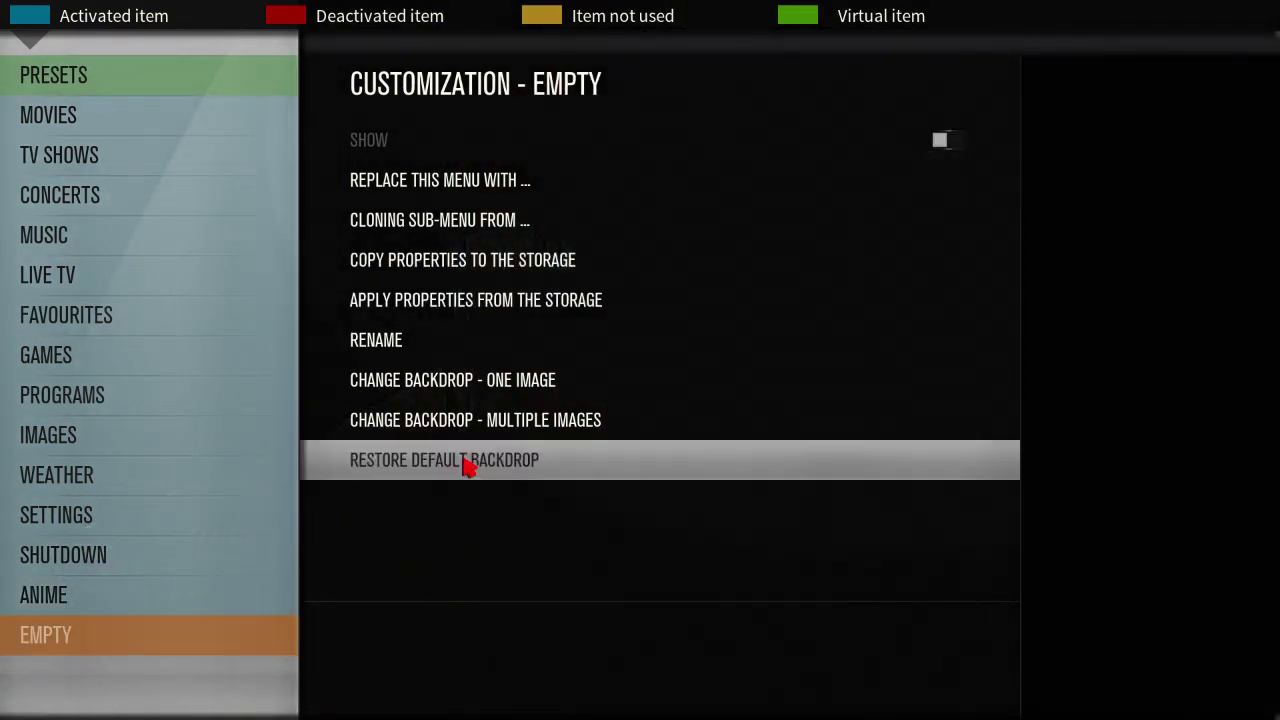
Replace the last EMPTY slot with the TVSHOWS.XSP video playlist, labelled TV SHOWS.
mouse_move(520, 192)
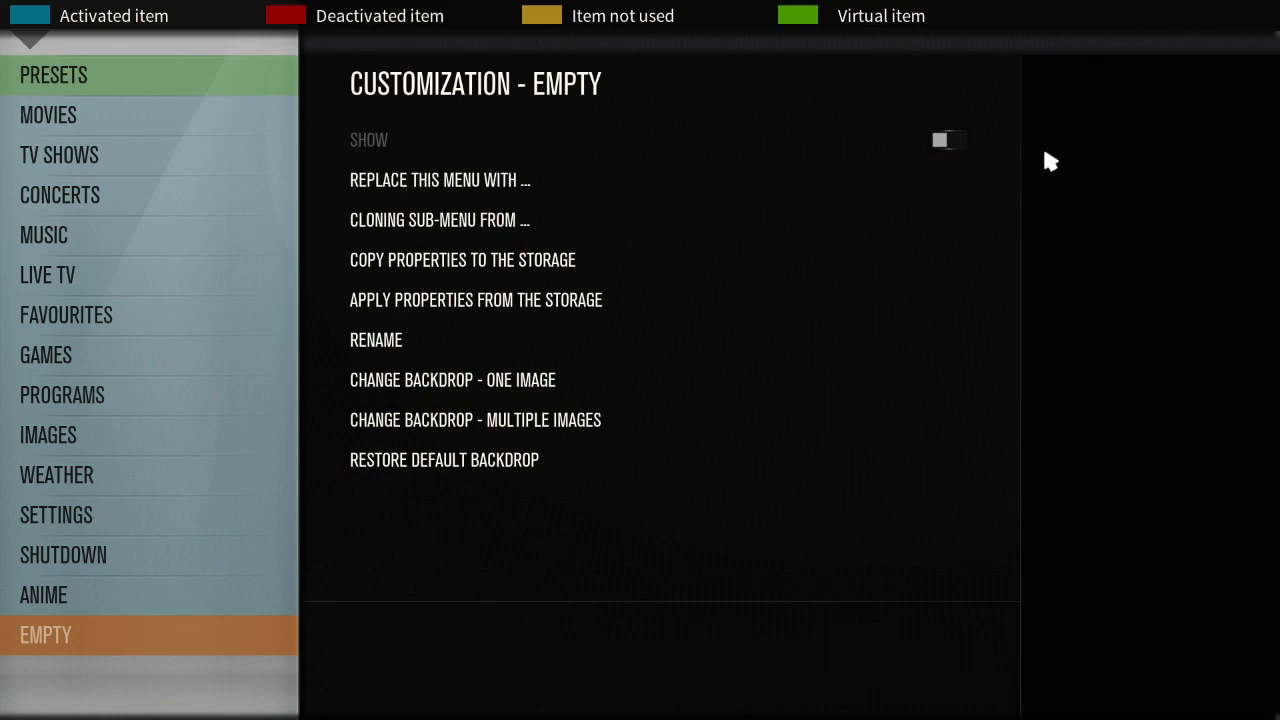
left_click(1107, 175)
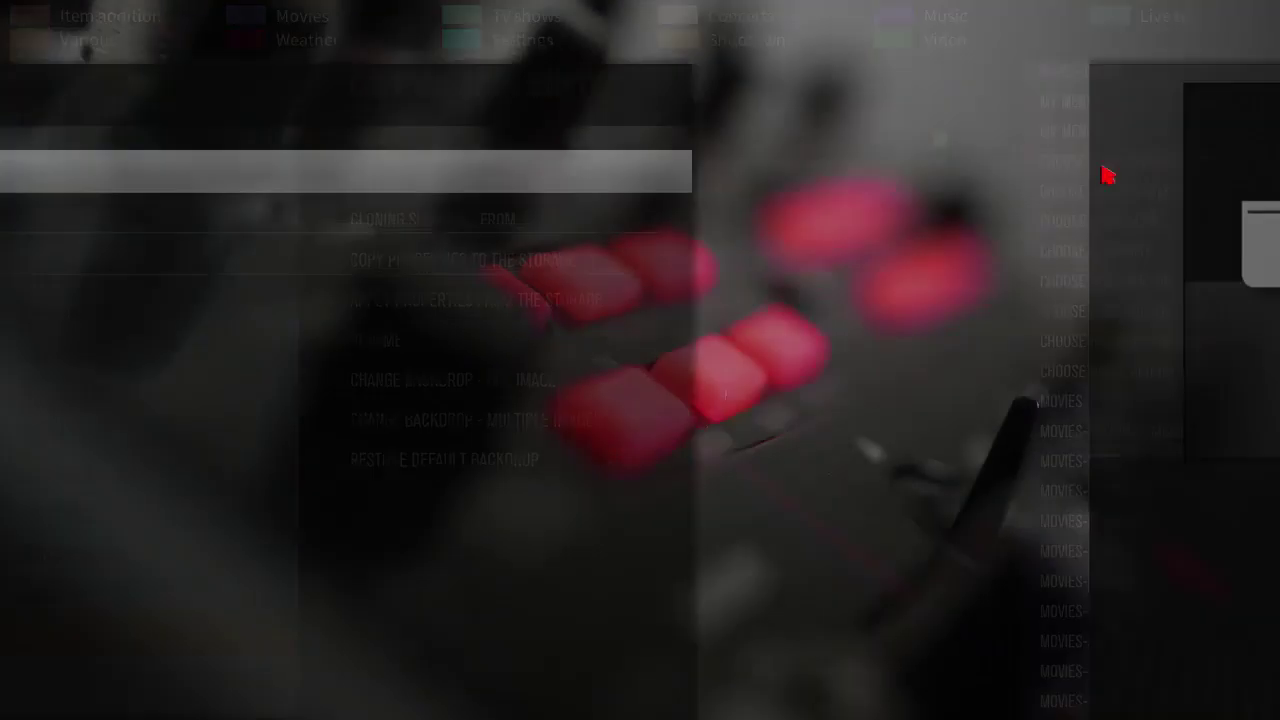
left_click(391, 257)
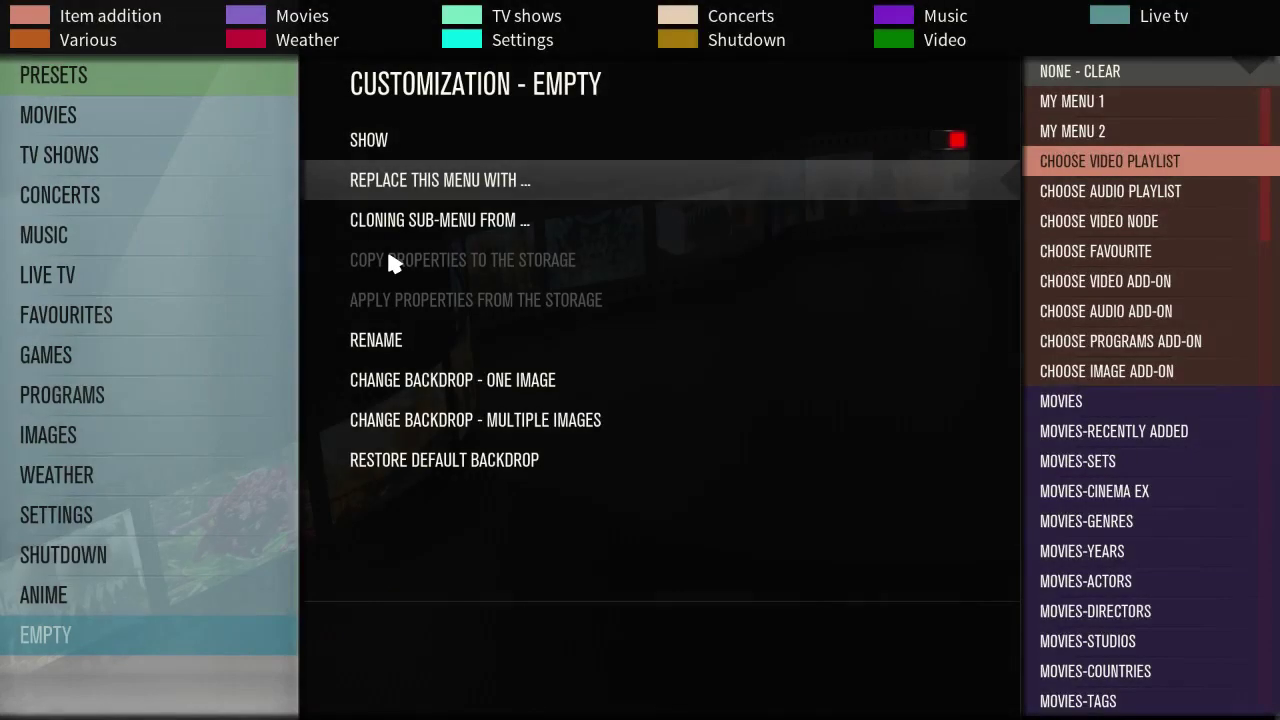
left_click(432, 348)
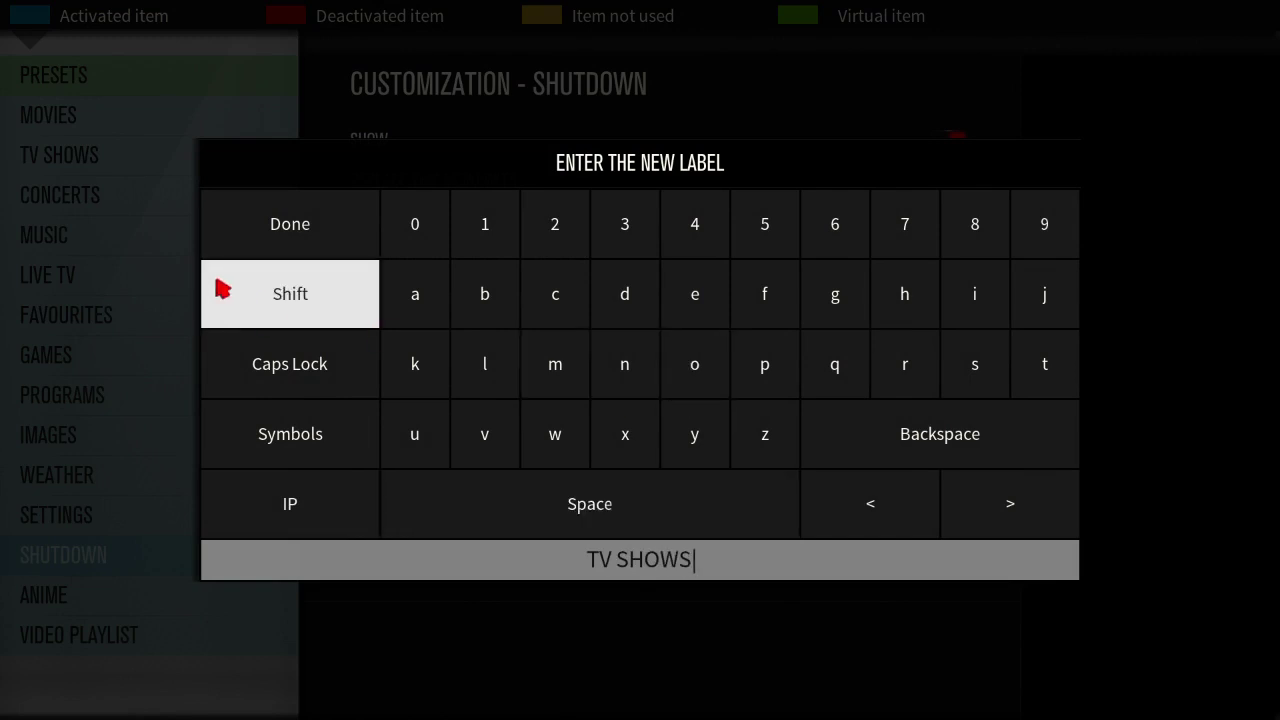
left_click(250, 242)
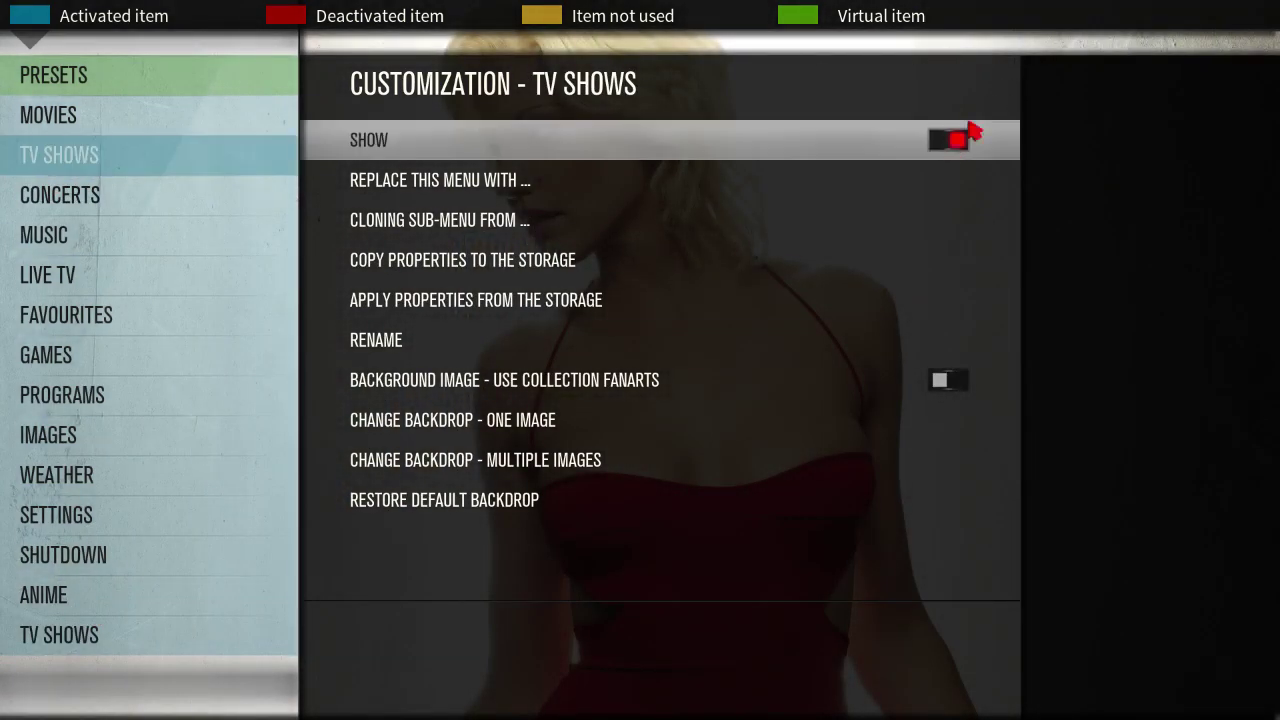
Switch off the default TV Shows and Images menu items.
left_click(950, 143)
left_click(878, 150)
left_click(878, 150)
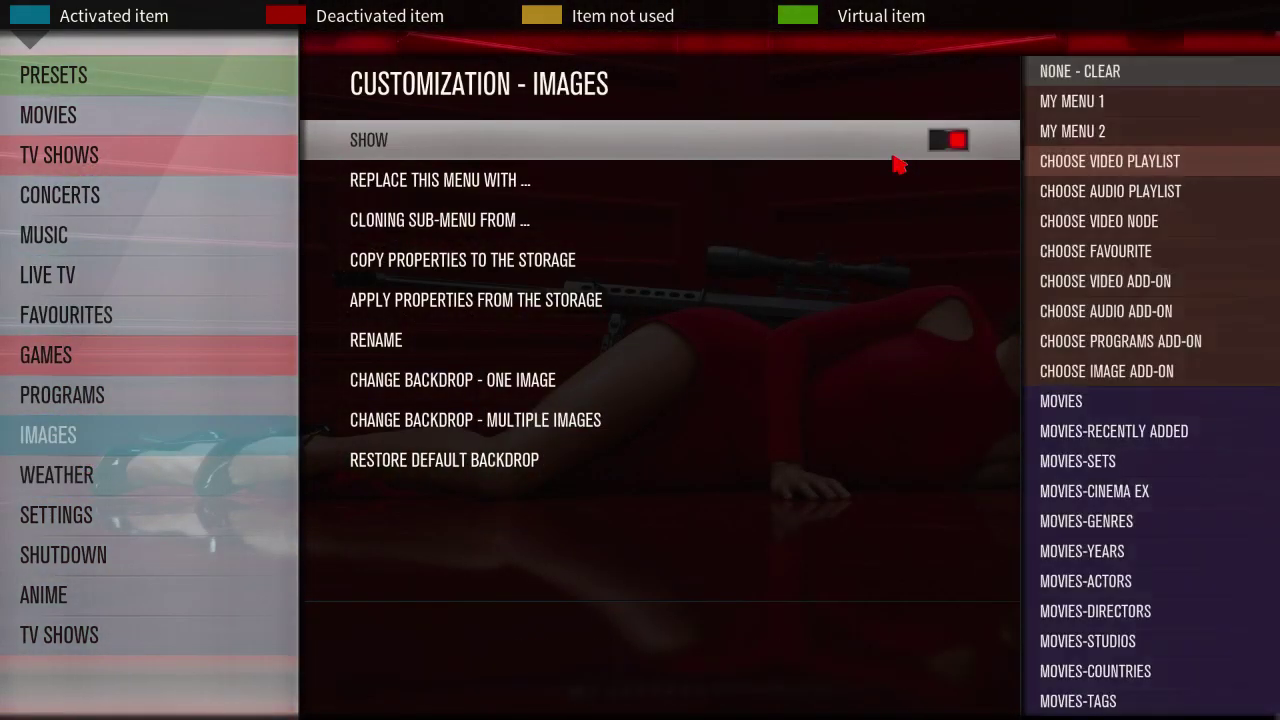
left_click(897, 152)
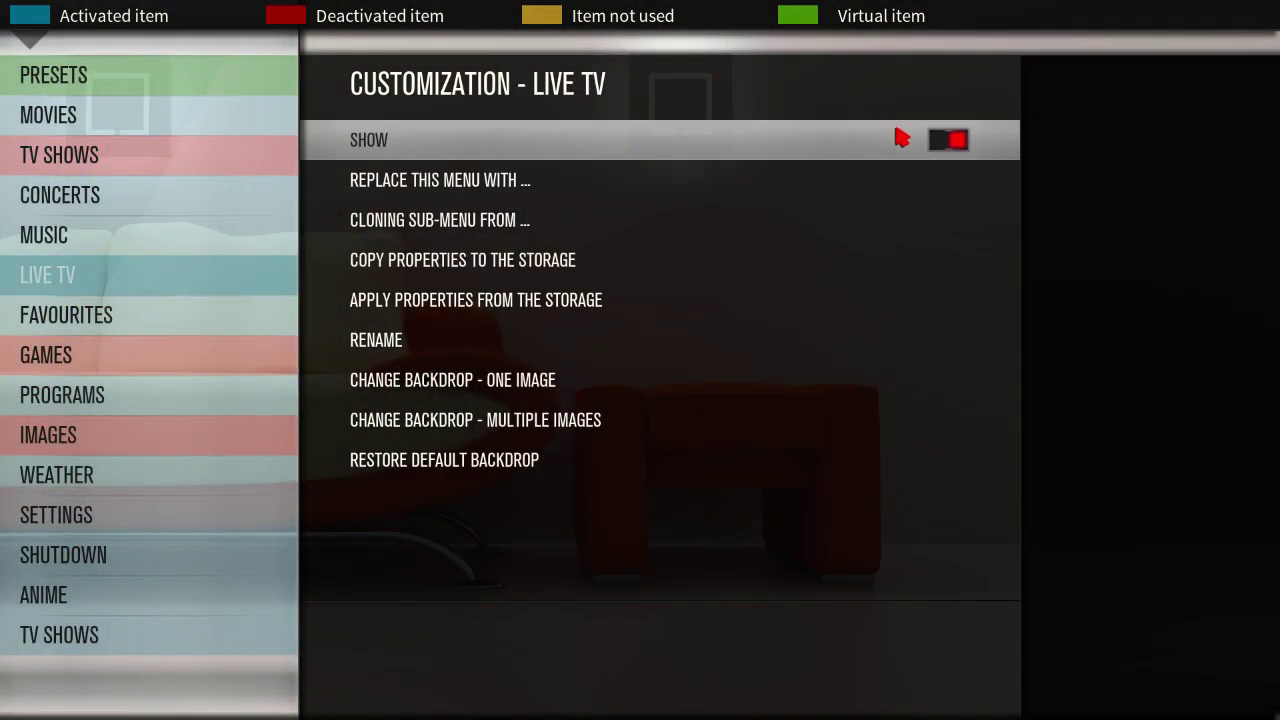
Switch off the Live TV and Favourites menu items.
left_click(948, 141)
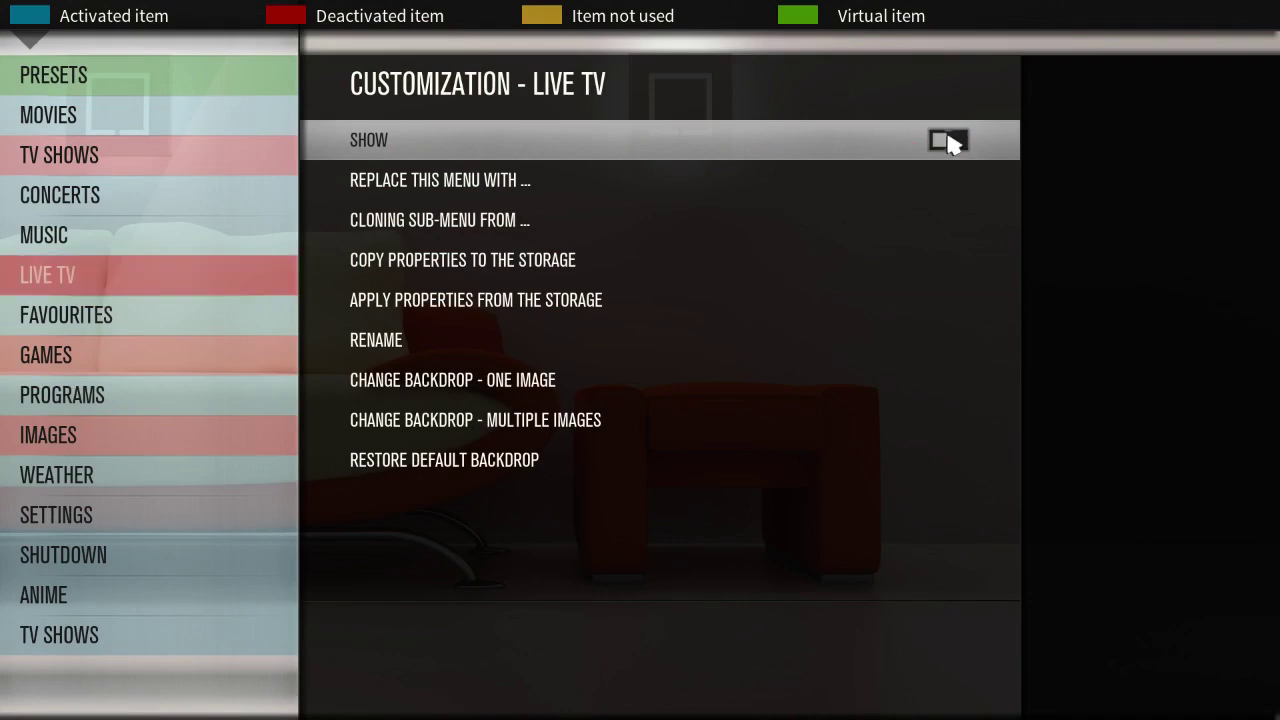
left_click(948, 141)
left_click(836, 141)
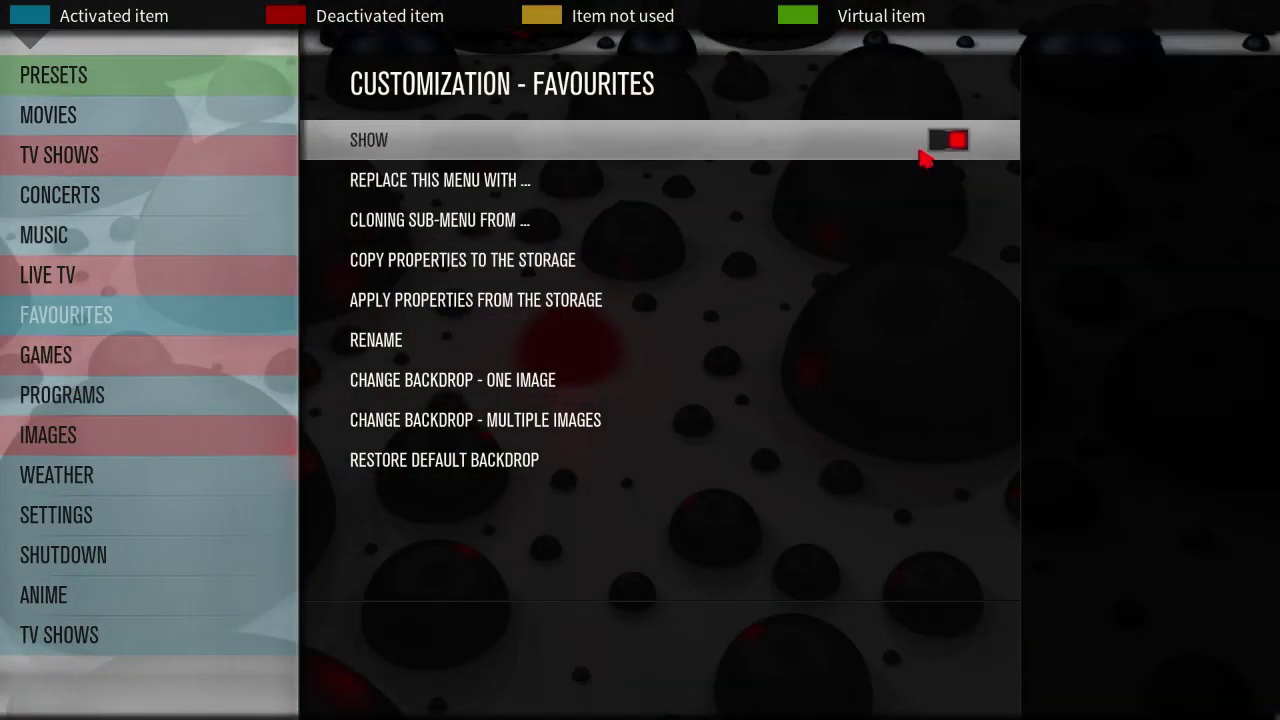
left_click(948, 141)
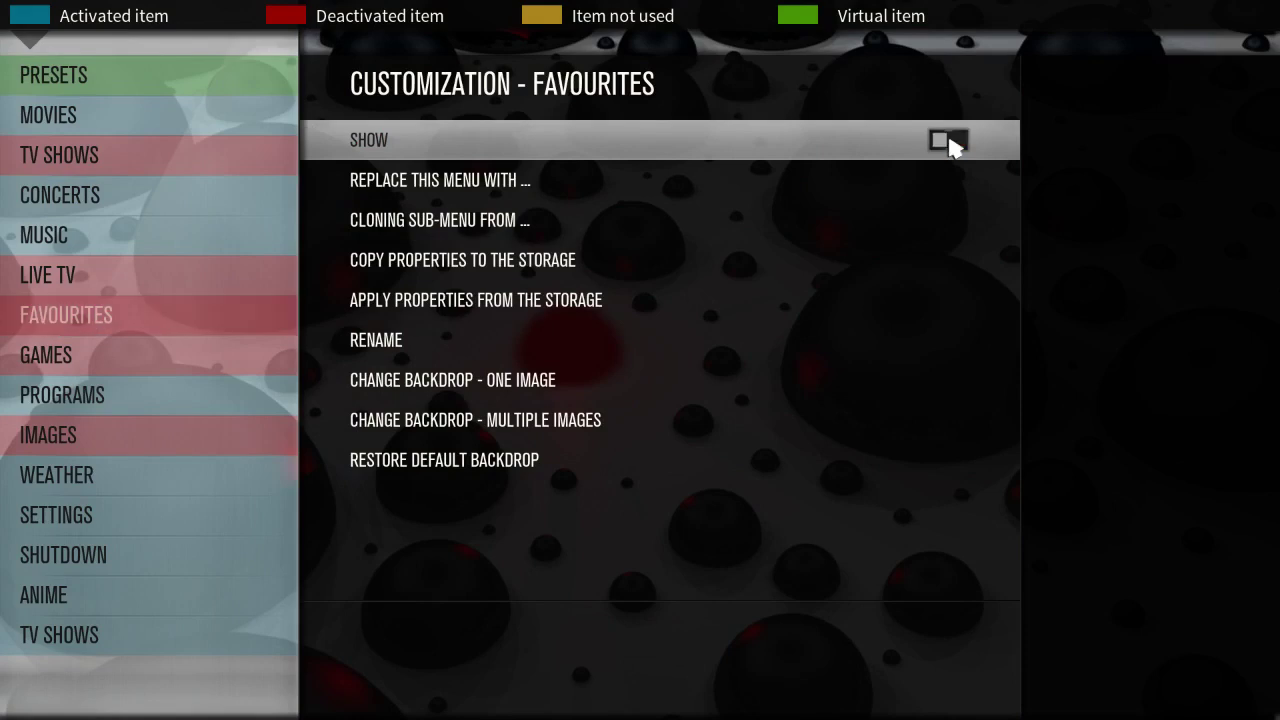
left_click(948, 141)
left_click(952, 142)
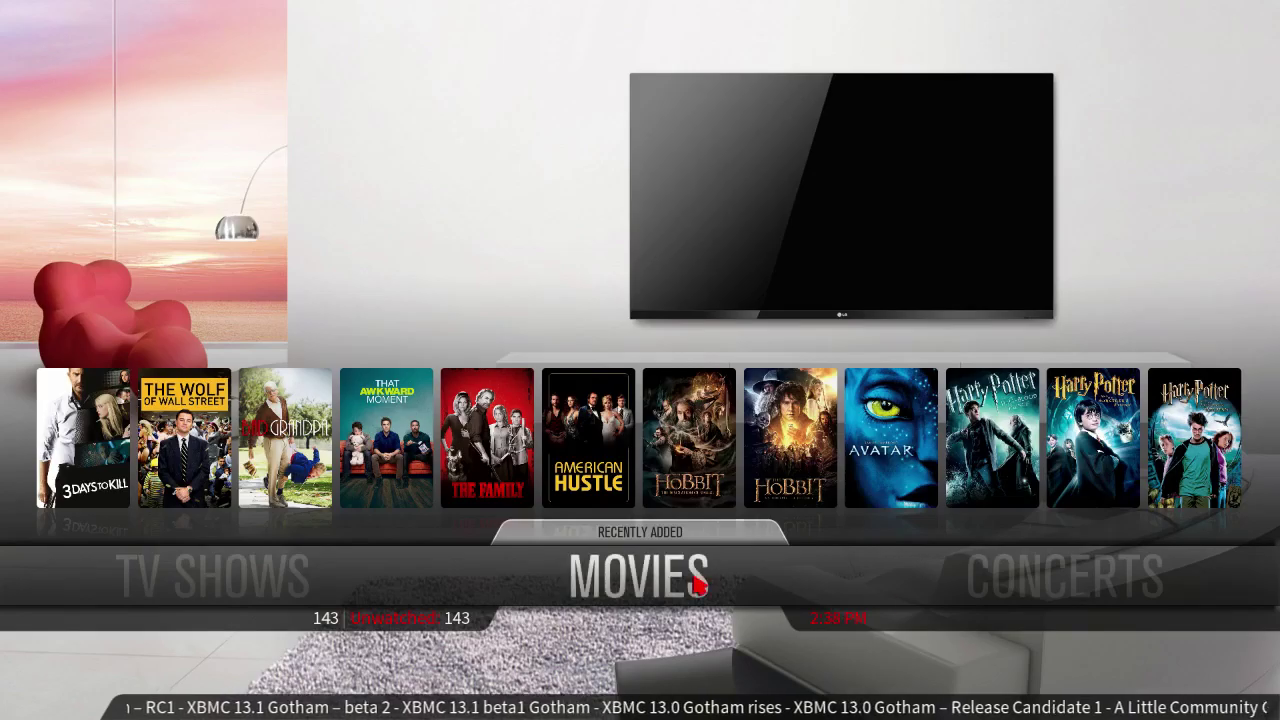
key("Right")
key("Right")
key("Right")
key("Right")
key("Right")
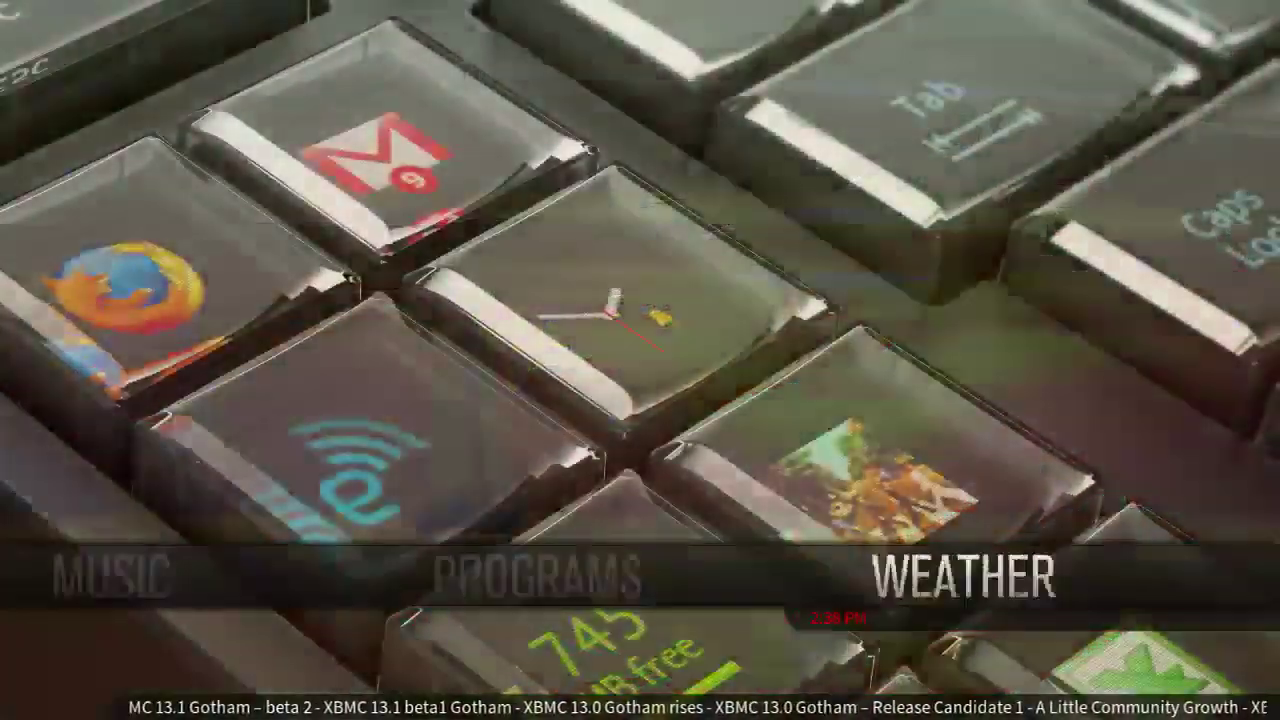
key("Right")
key("Right")
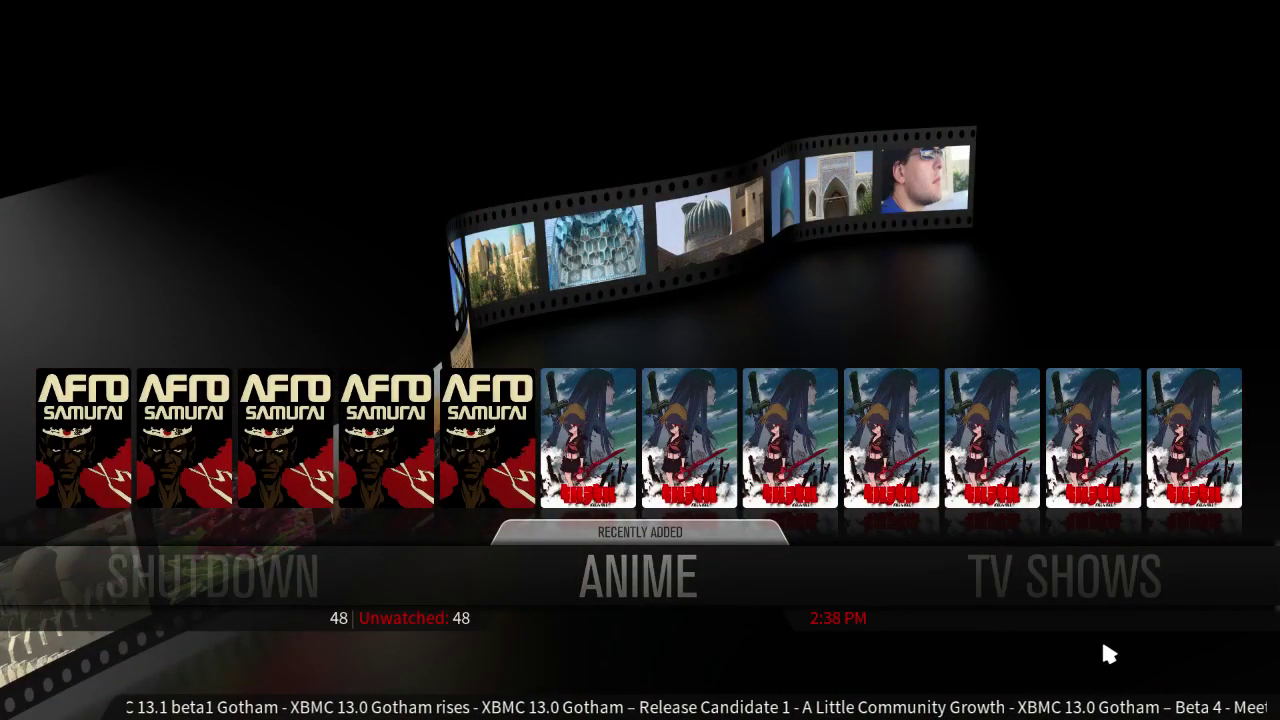
key("Right")
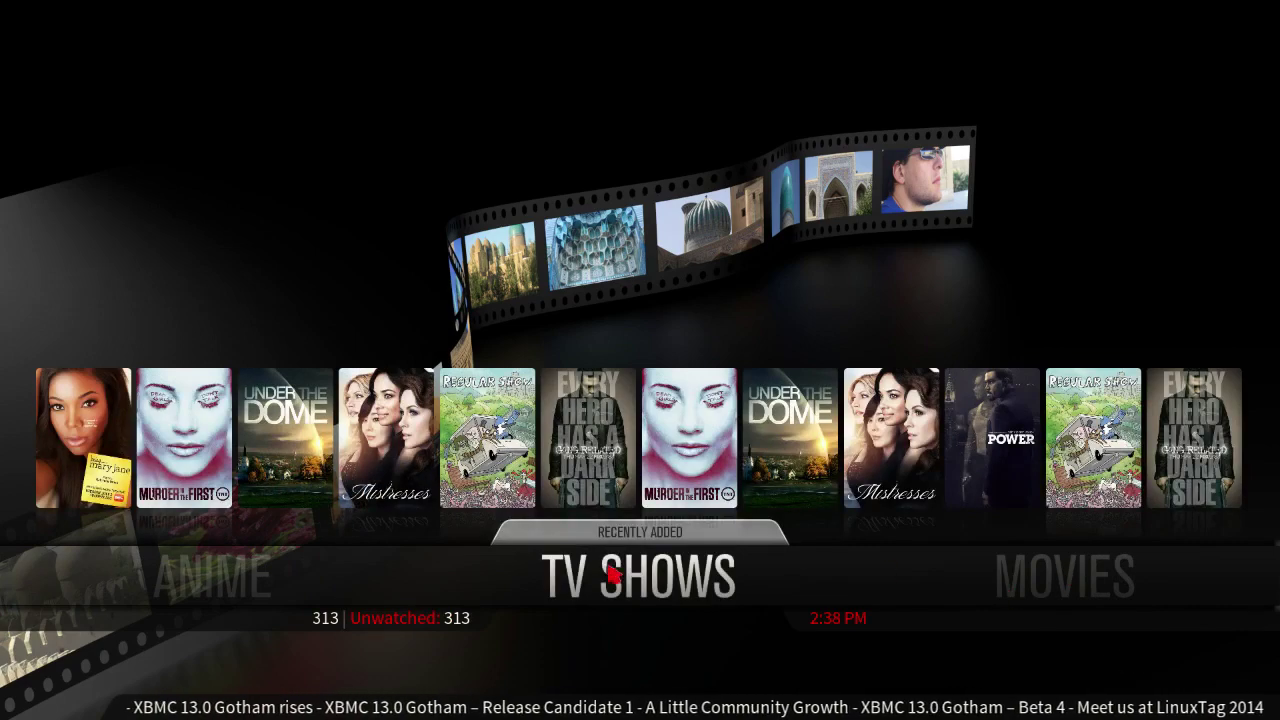
left_click(1066, 585)
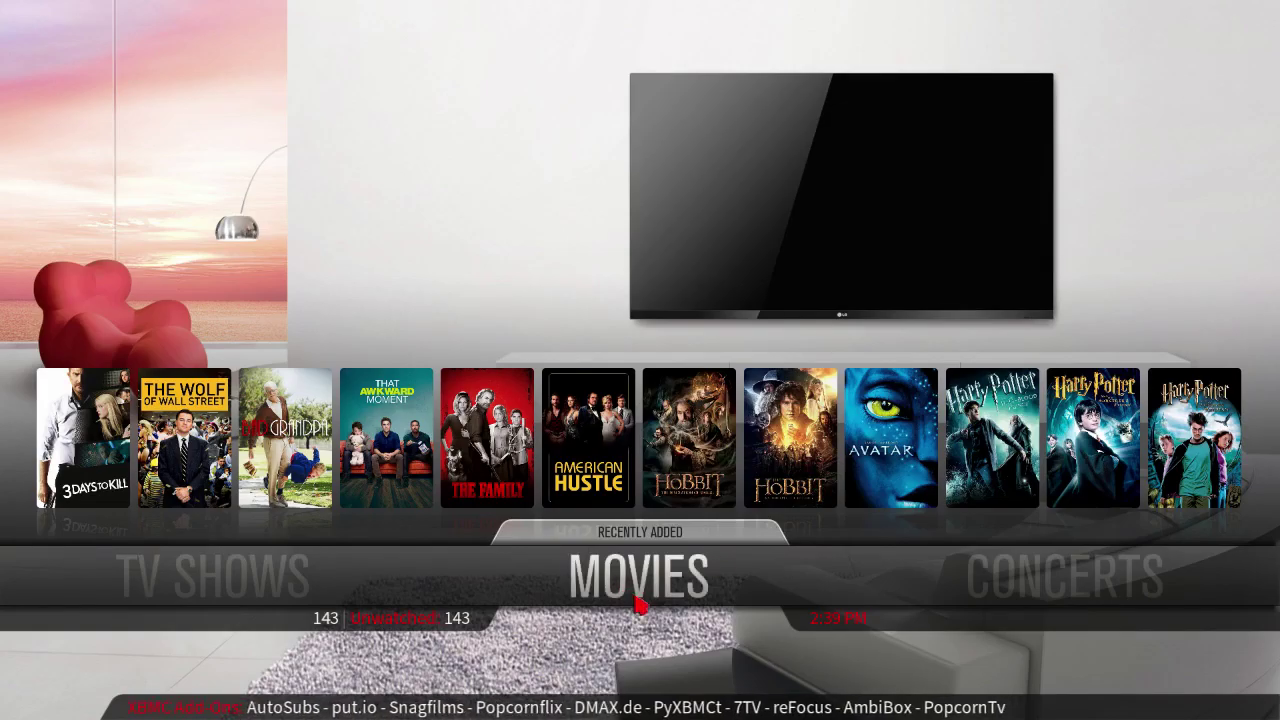
In Skin Settings, change 'Widgets - always visible' to 'Widgets - manual'.
key("Right")
key("Right")
key("Right")
key("Right")
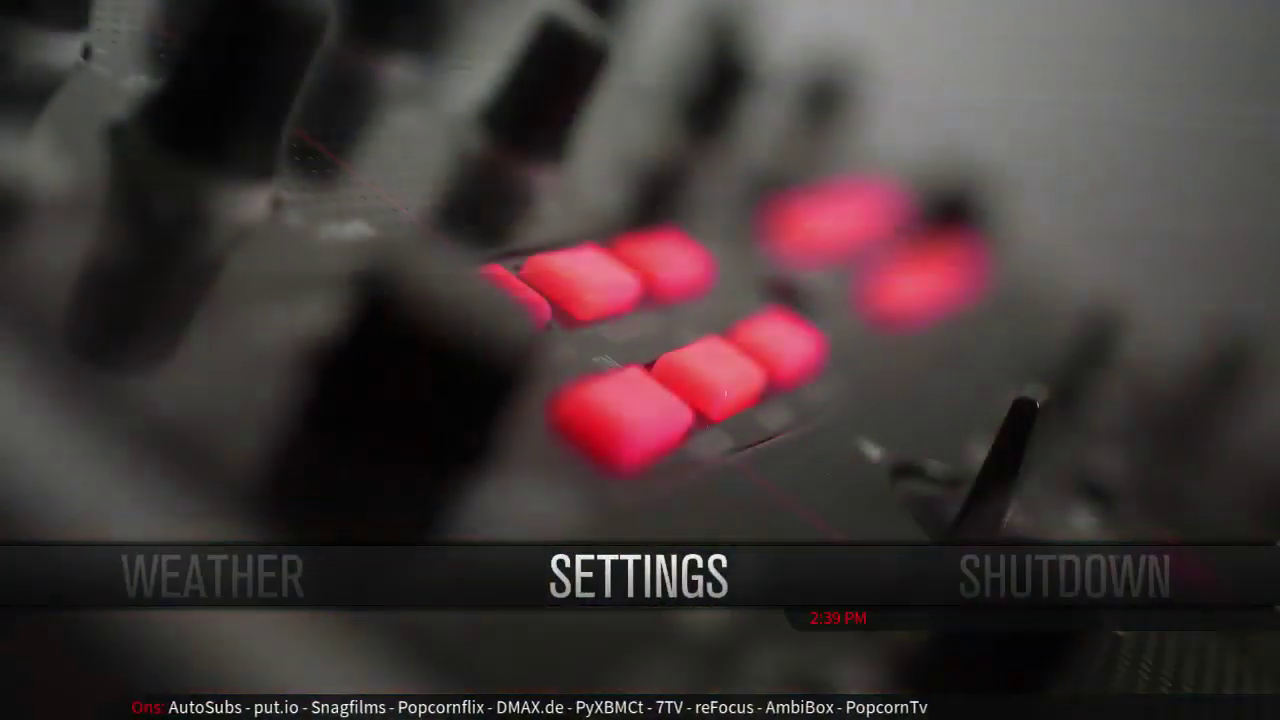
key("Return")
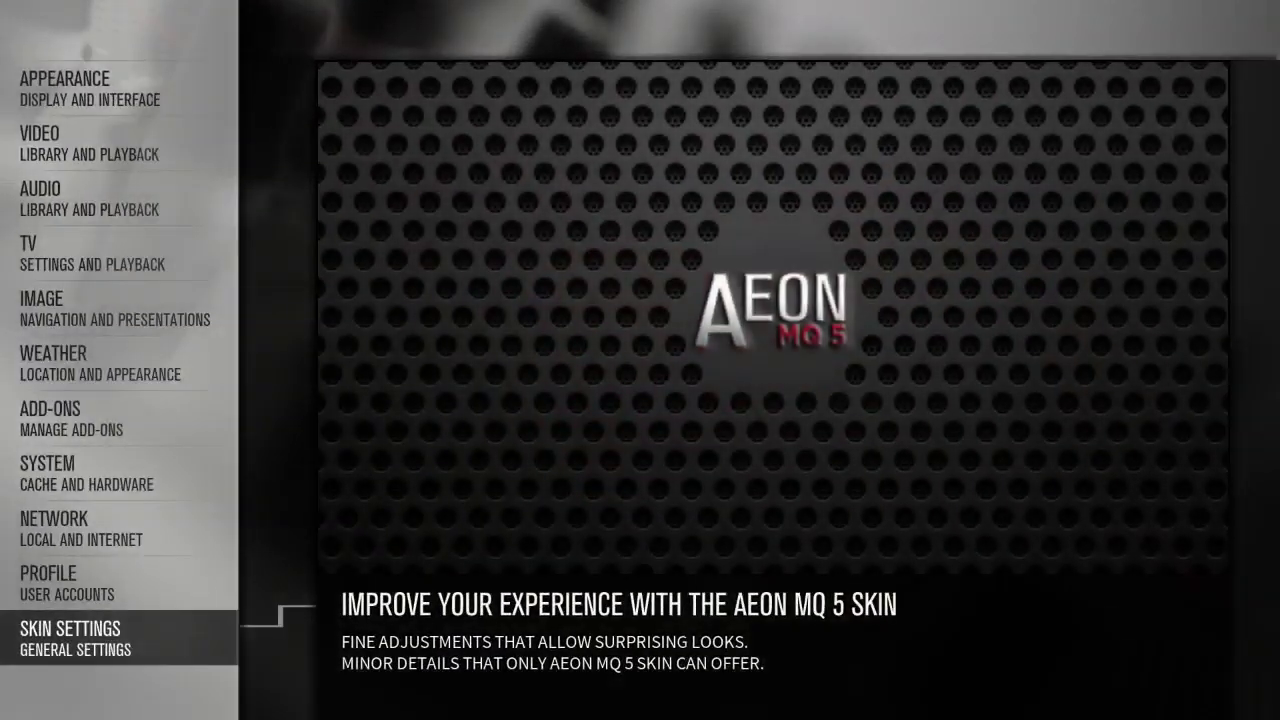
left_click(183, 670)
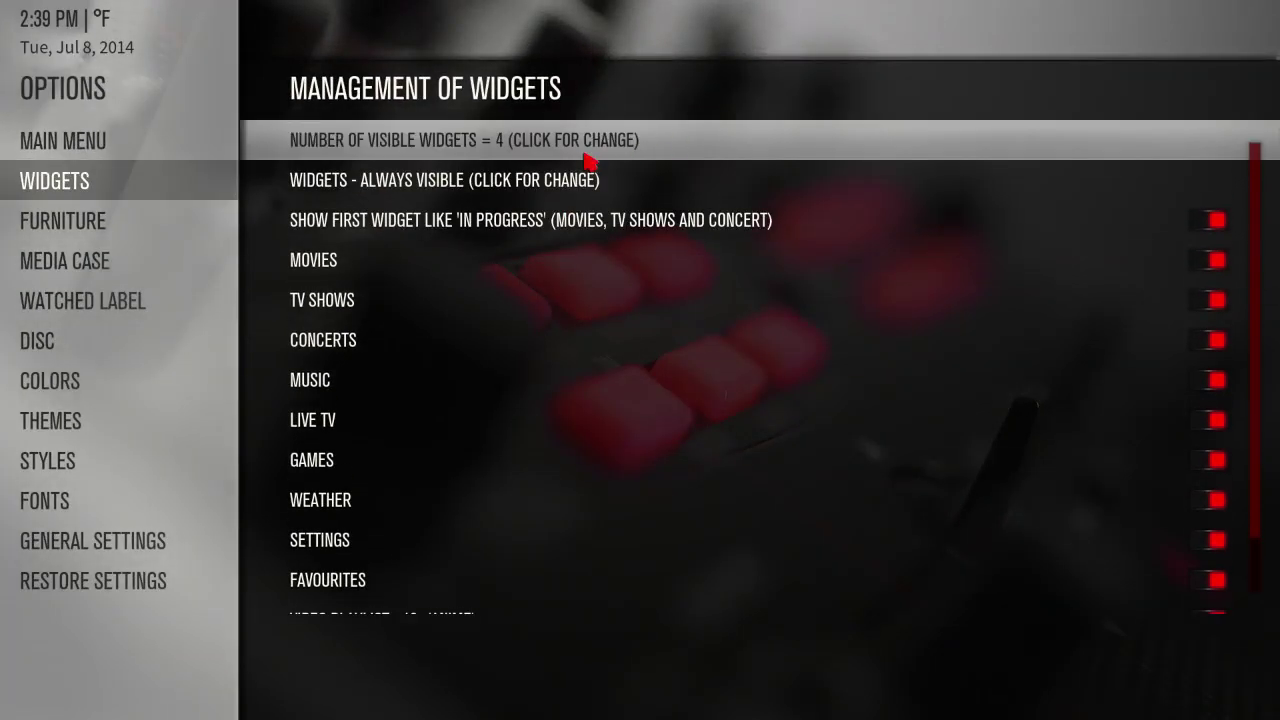
left_click(565, 197)
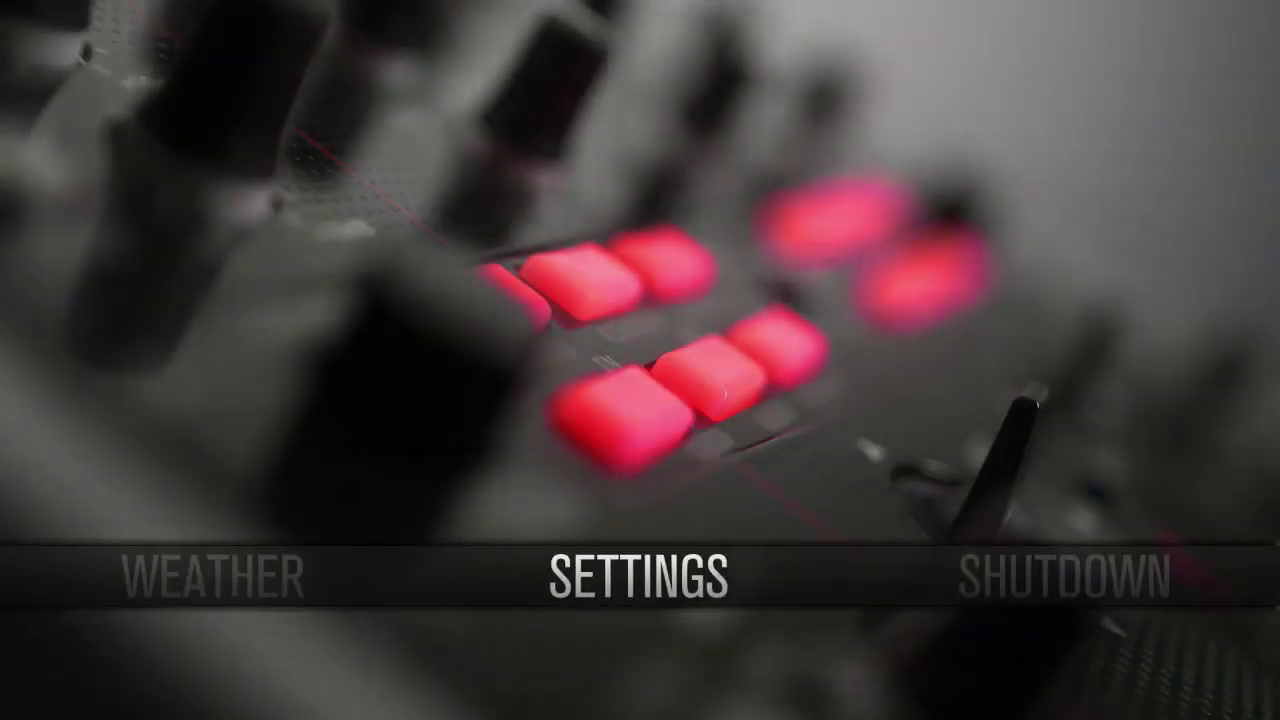
Move along the home menu to ANIME and reveal, then hide, its recently added episodes.
key("Right")
key("Right")
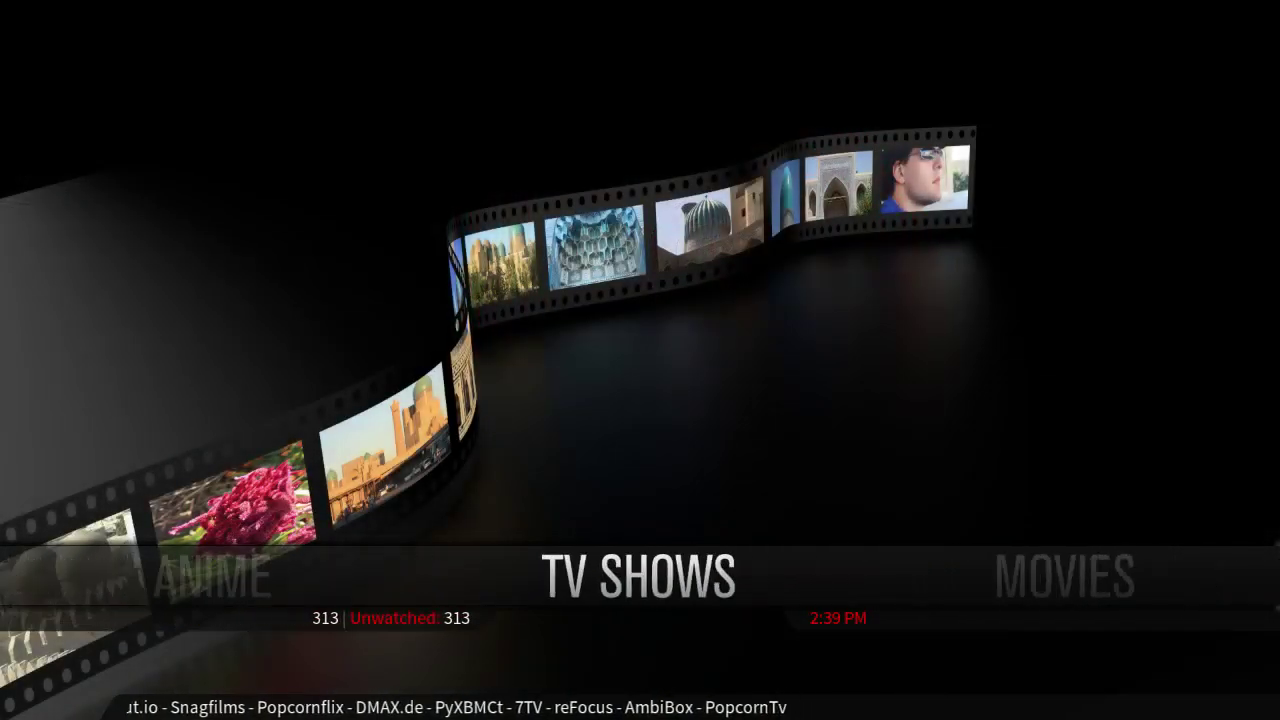
key("Right")
key("Left")
key("Right")
key("Right")
key("Right")
key("Right")
key("Right")
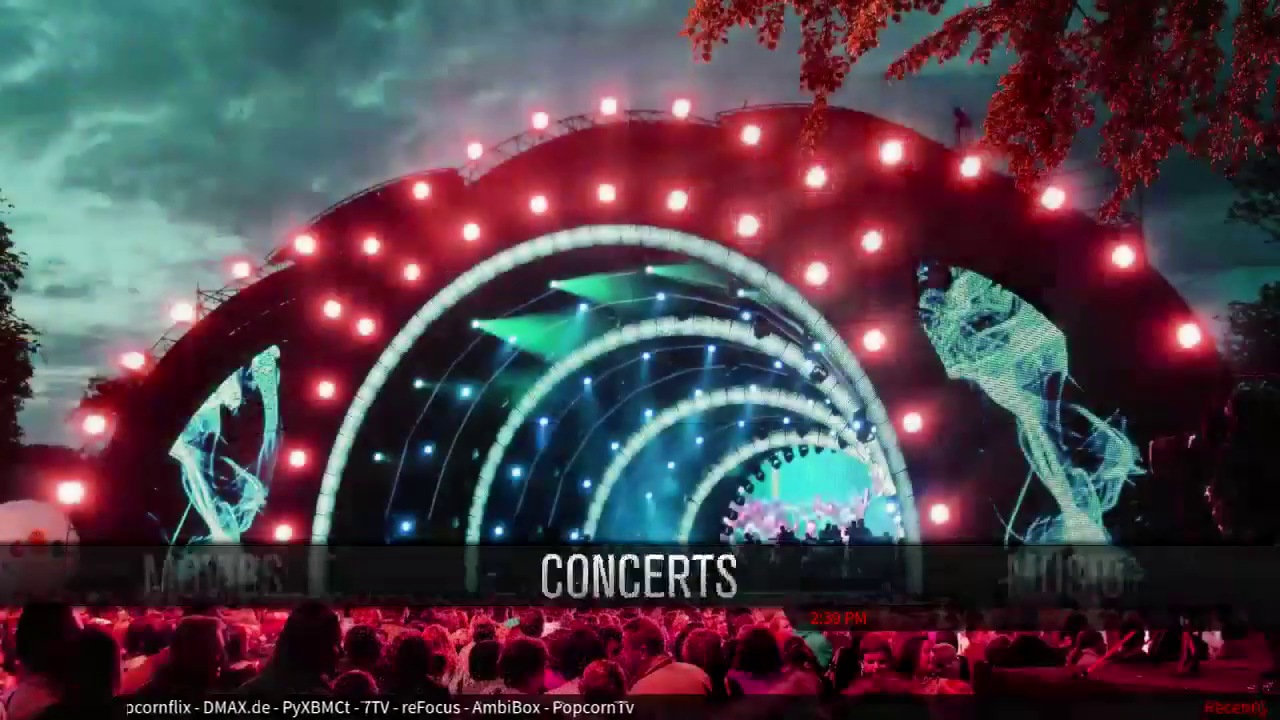
key("Right")
key("Right")
key("Right")
key("Right")
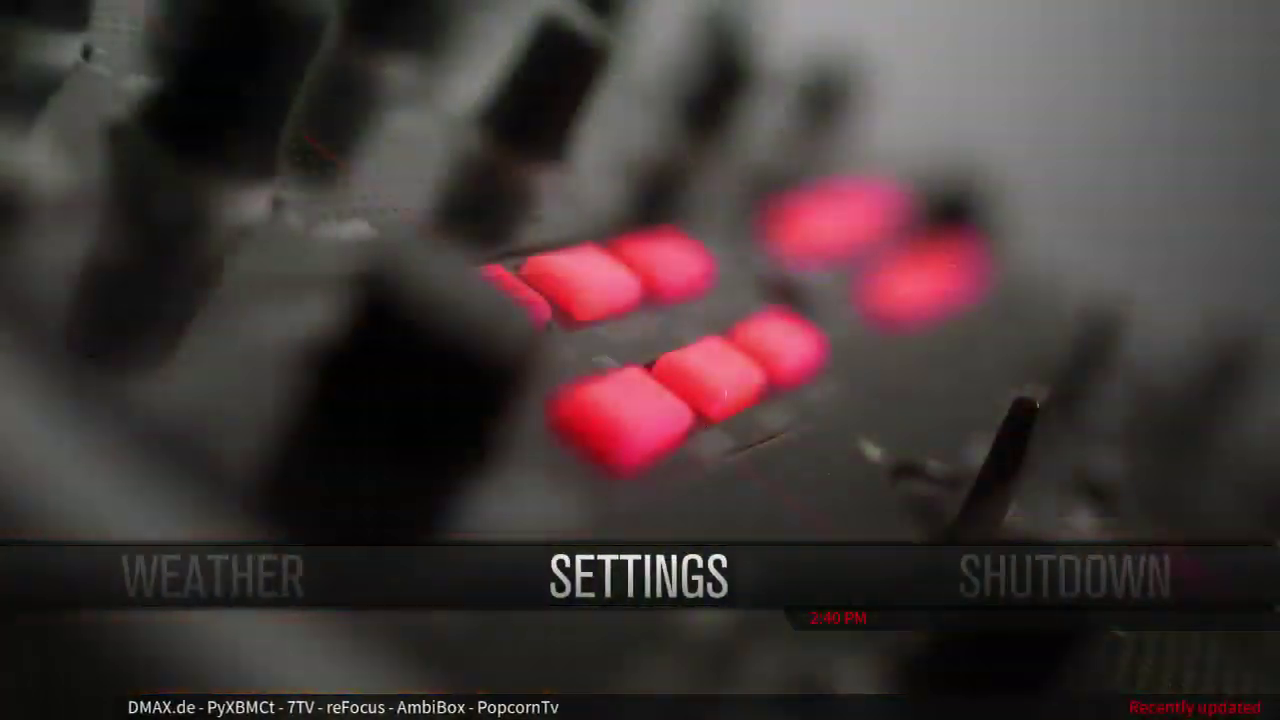
key("Right")
key("Right")
key("Right")
key("Right")
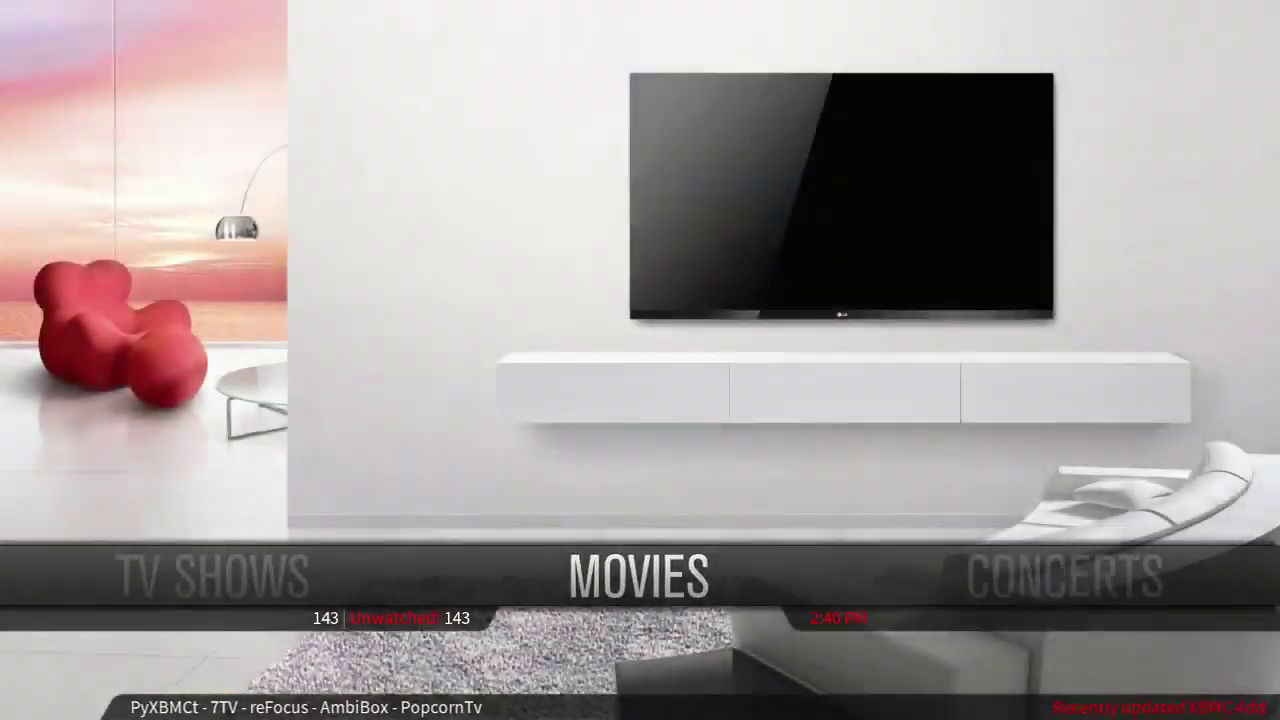
key("Left")
key("Left")
key("Left")
key("Left")
key("Left")
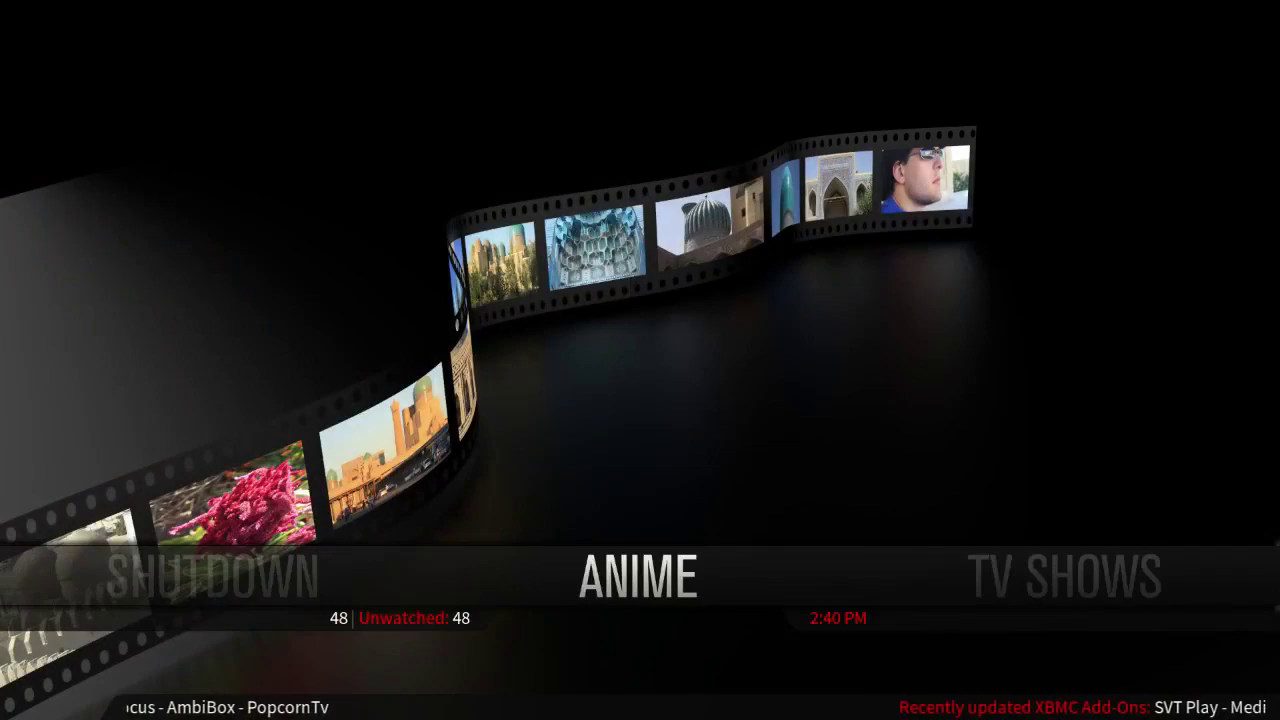
key("Up")
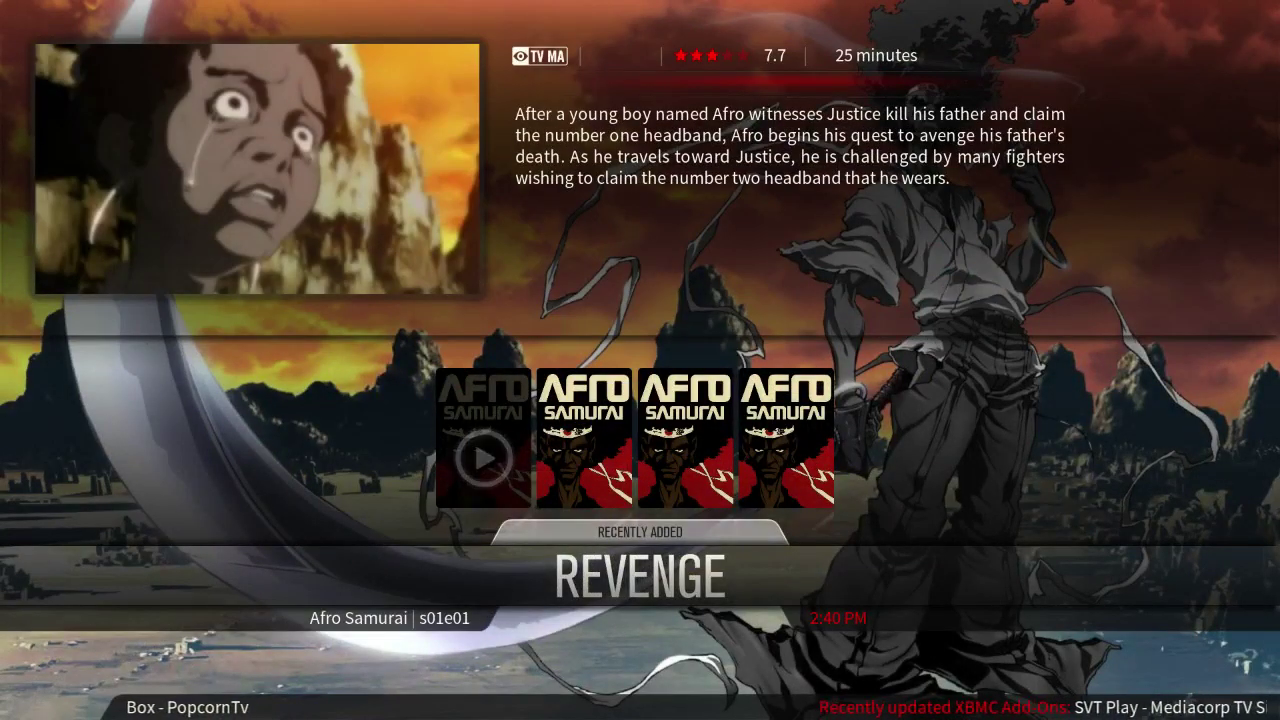
key("Down")
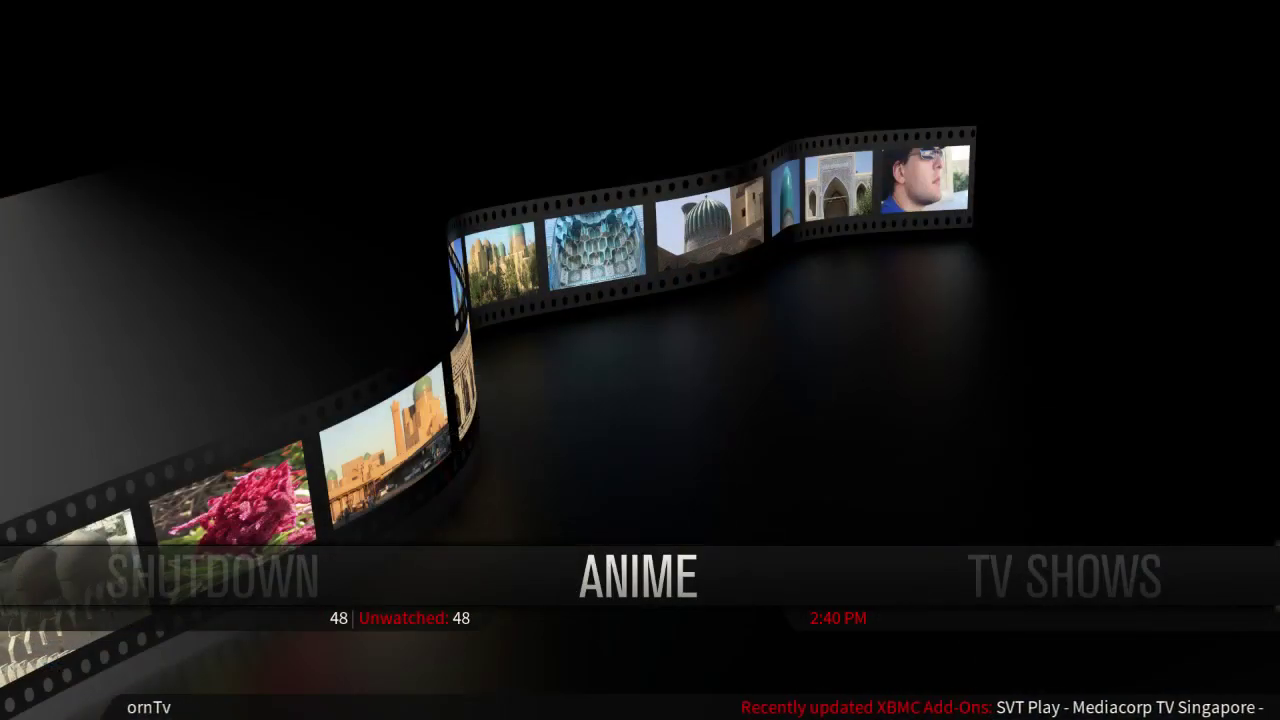
Browse TV SHOWS' recently added episodes, then return to the TV SHOWS item.
key("Right")
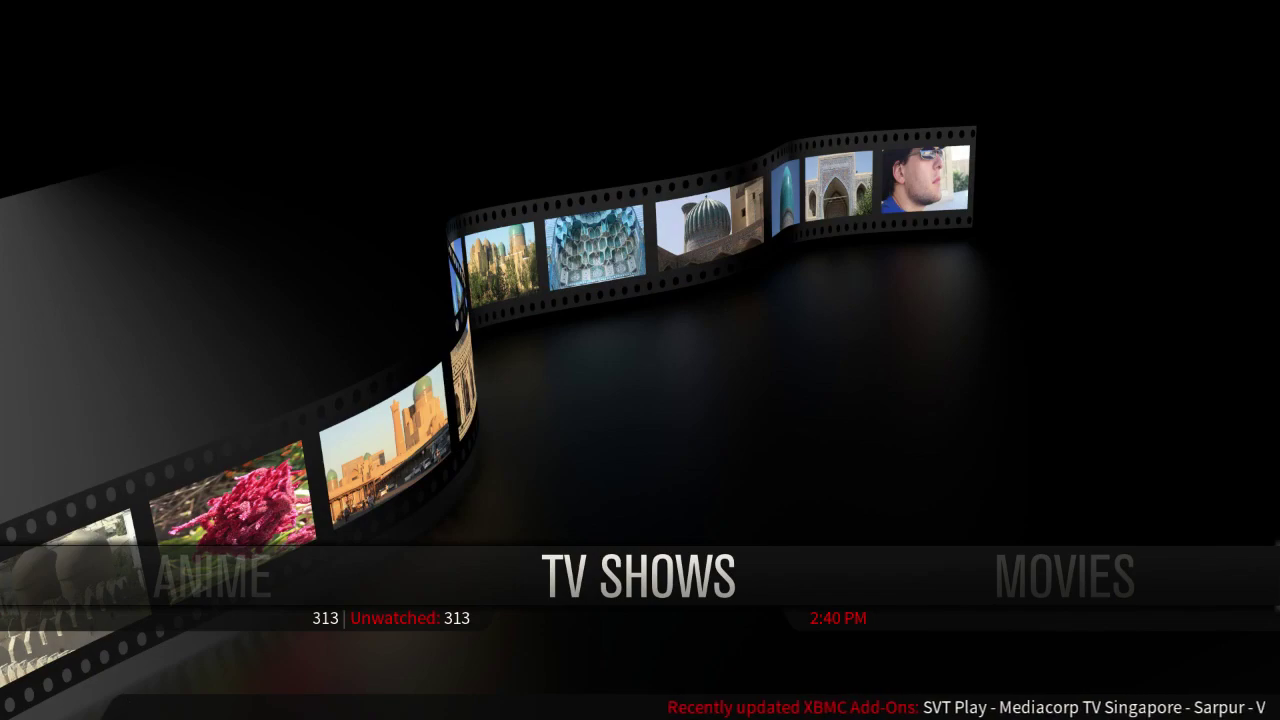
key("Up")
key("Left")
key("Left")
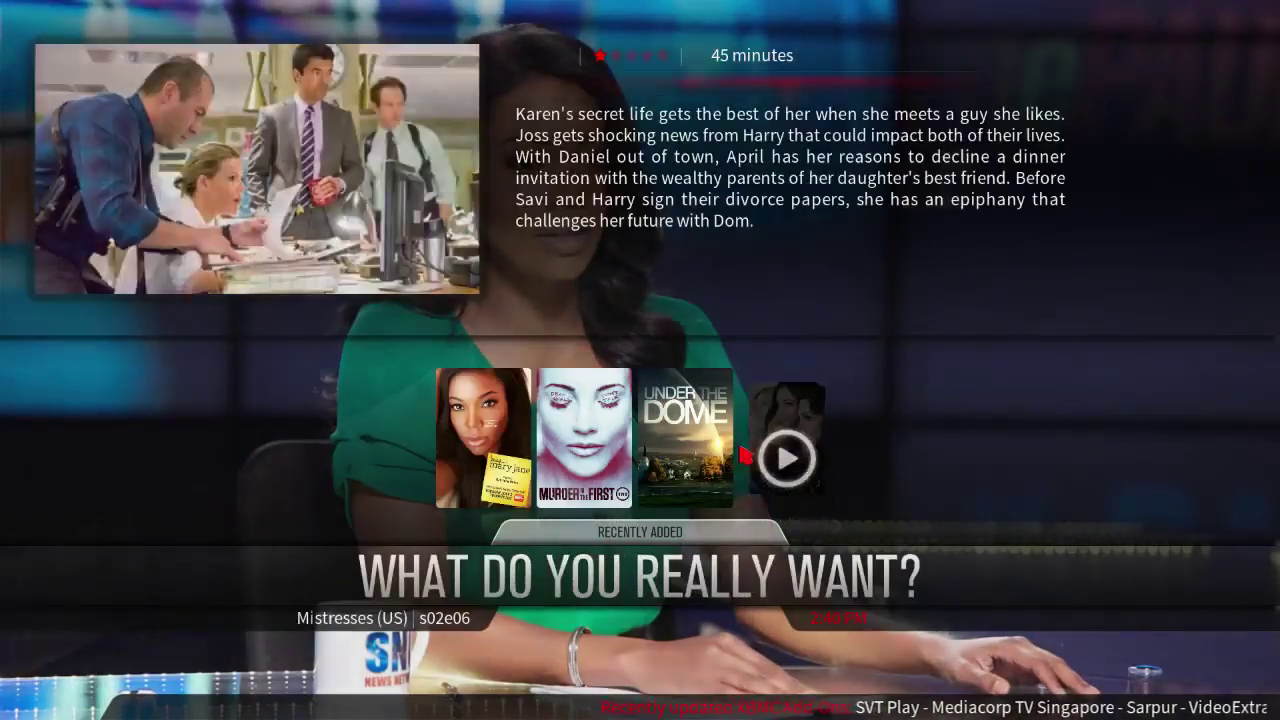
key("Right")
key("Right")
key("Down")
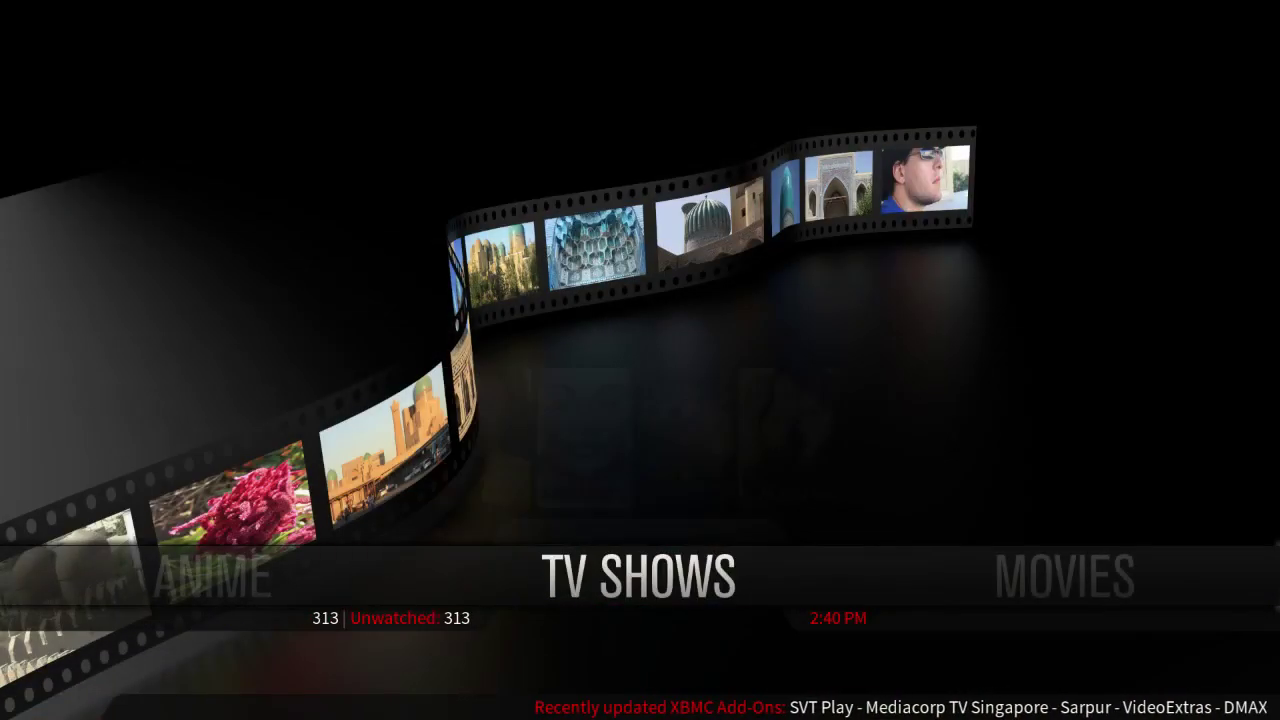